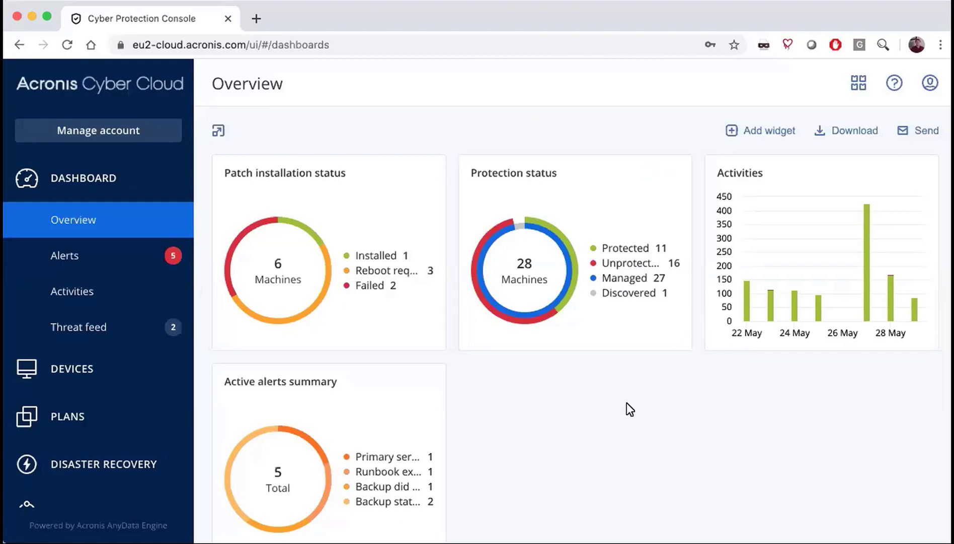
# Step: Create a new protection plan for TR-ACE-W2019 from All devices and scroll to its backup settings
pyautogui.click(125, 375)
pyautogui.scroll(-10, 428, 420)
pyautogui.click(418, 491)
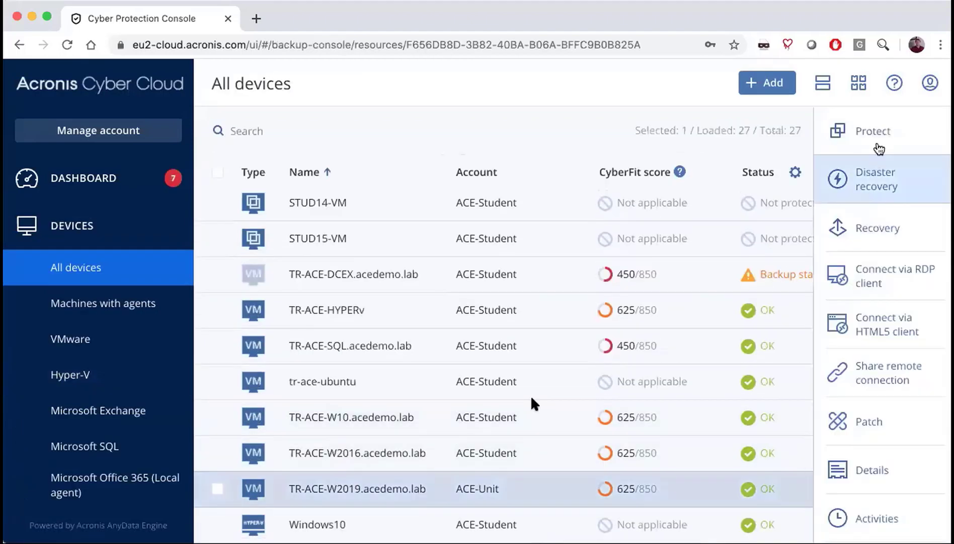
pyautogui.click(880, 147)
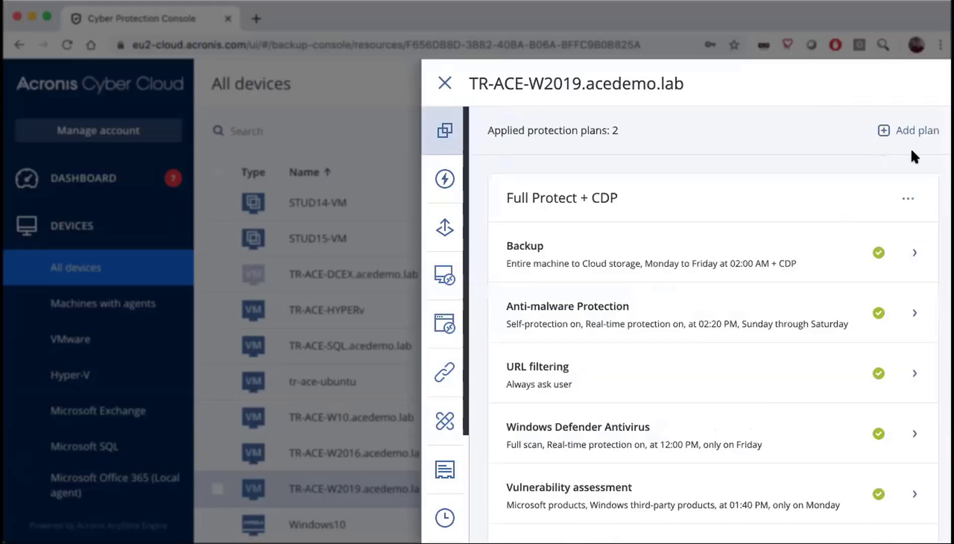
pyautogui.click(911, 131)
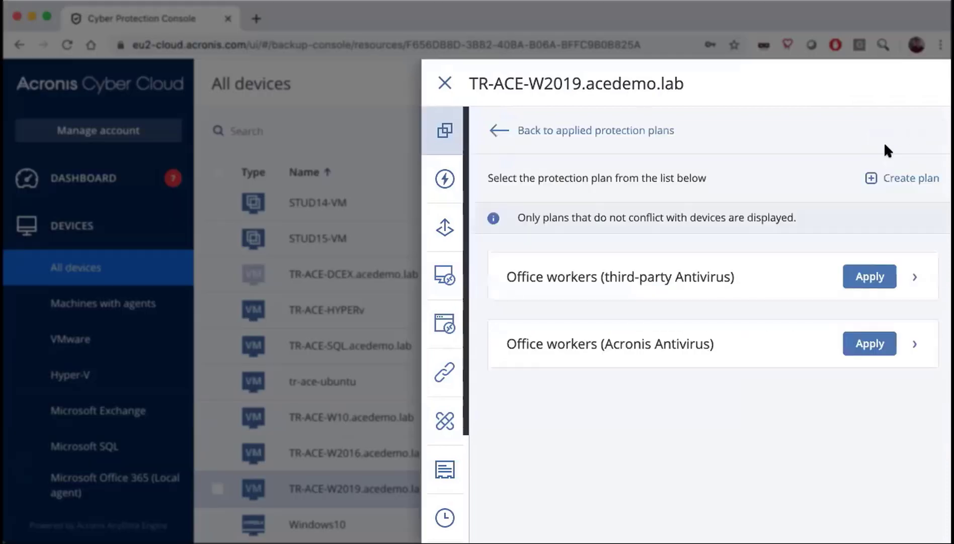
pyautogui.click(876, 177)
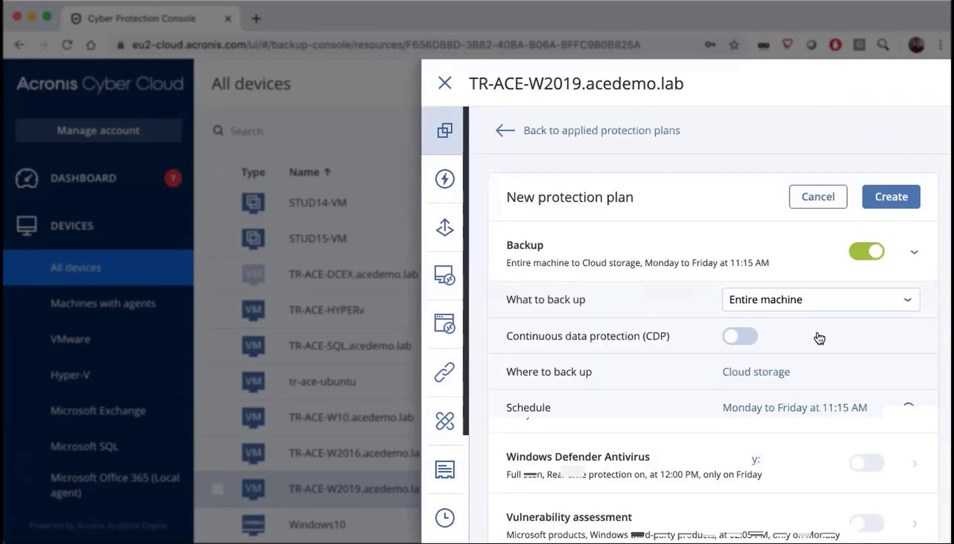
pyautogui.scroll(-3, 690, 344)
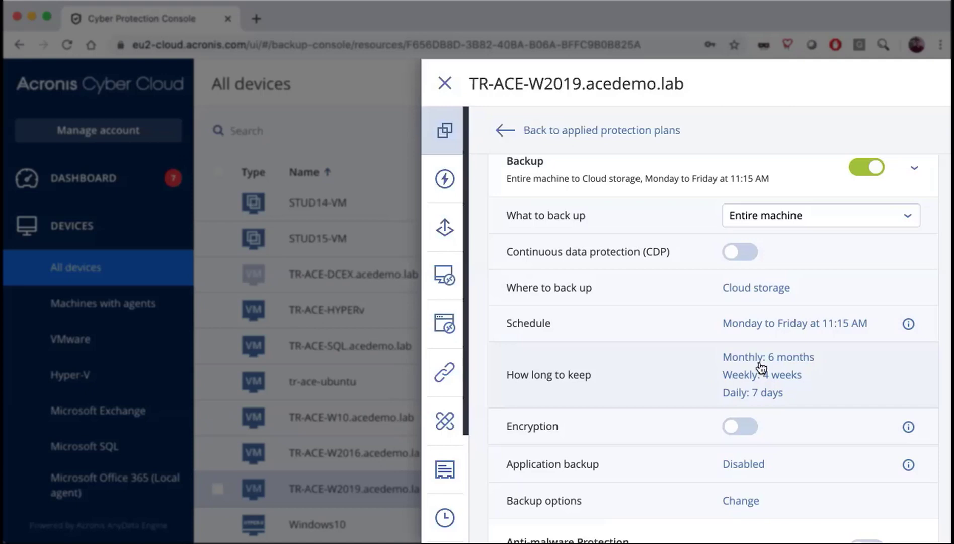
pyautogui.click(760, 325)
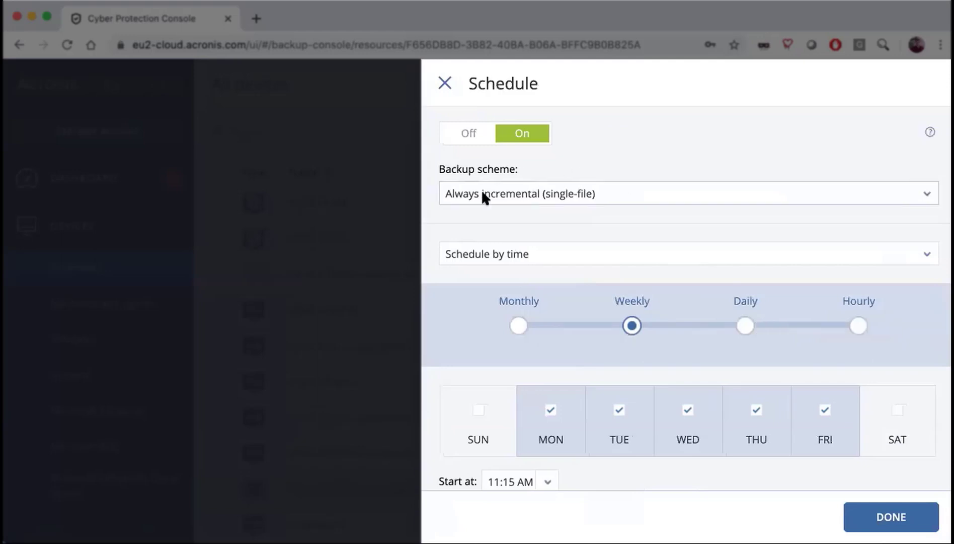
pyautogui.click(583, 195)
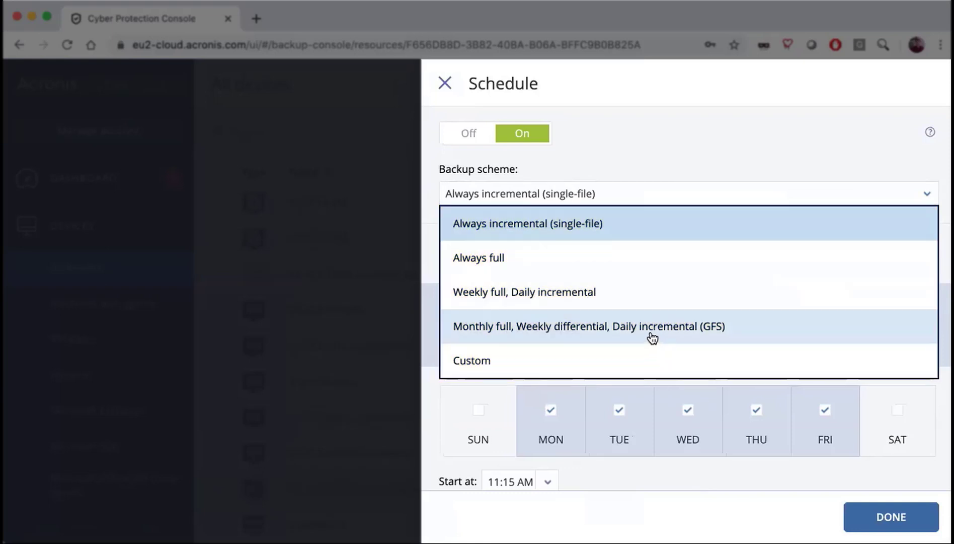
pyautogui.click(624, 193)
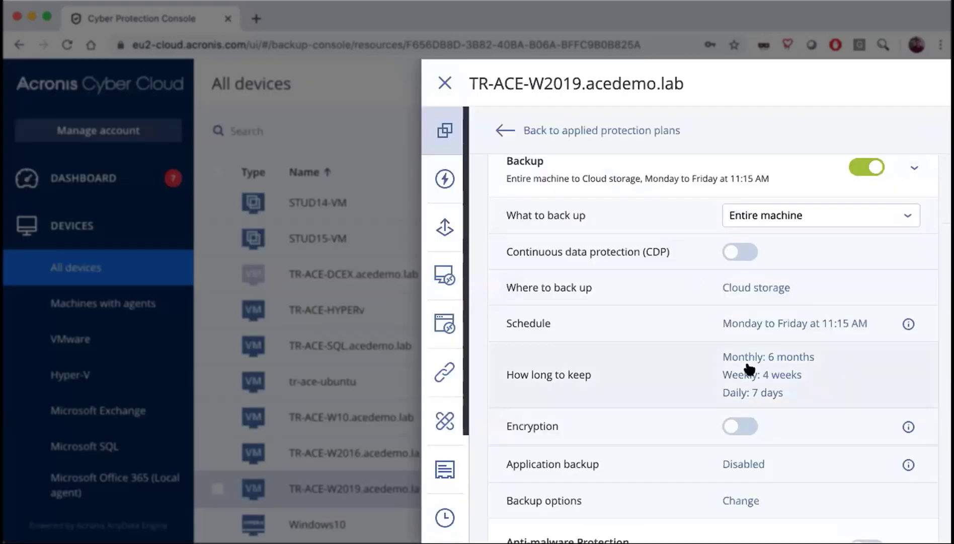
# Step: Open the plan's retention rules and keep cleanup By backup age (6 months, 4 weeks, 7 days)
pyautogui.click(746, 358)
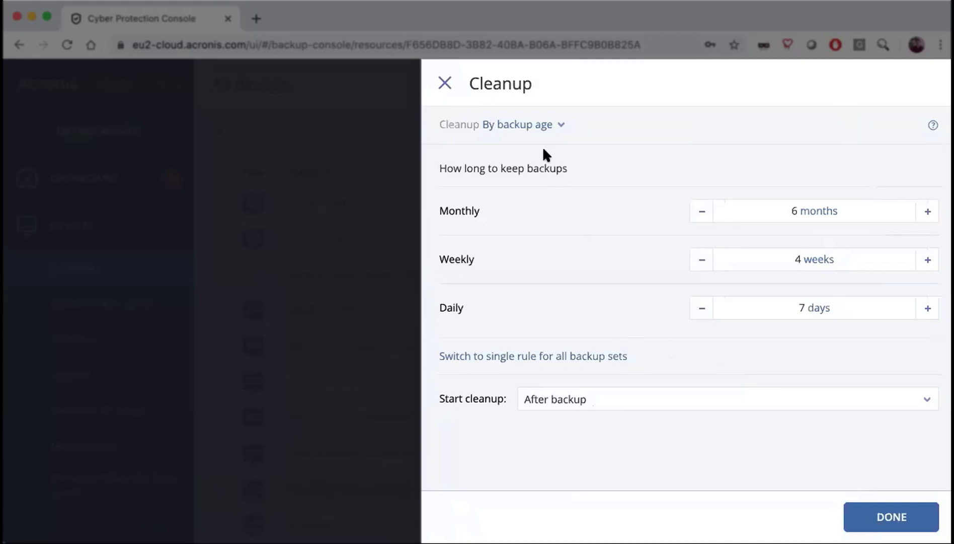
pyautogui.click(535, 126)
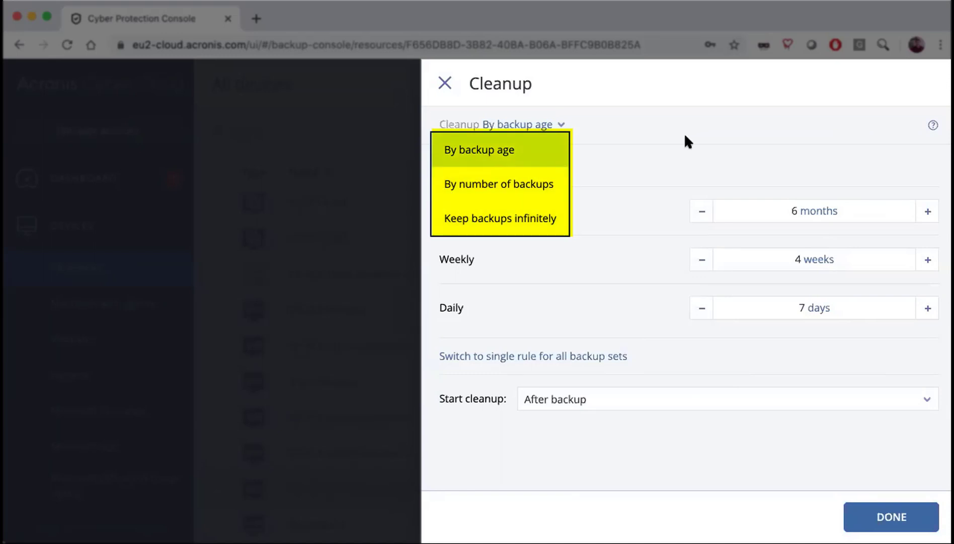
pyautogui.click(536, 157)
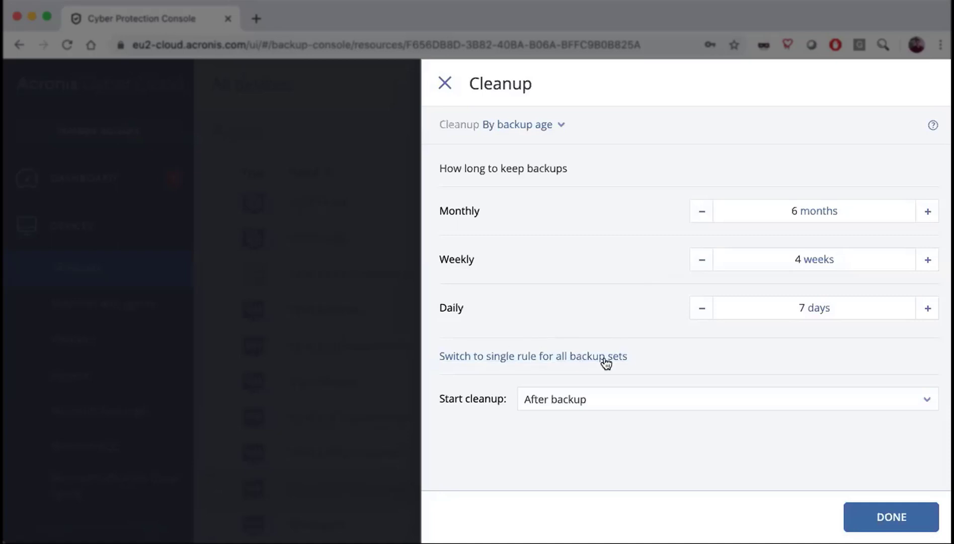
# Step: Keep individual monthly, weekly and daily retention rules, with cleanup starting after backup
pyautogui.click(575, 356)
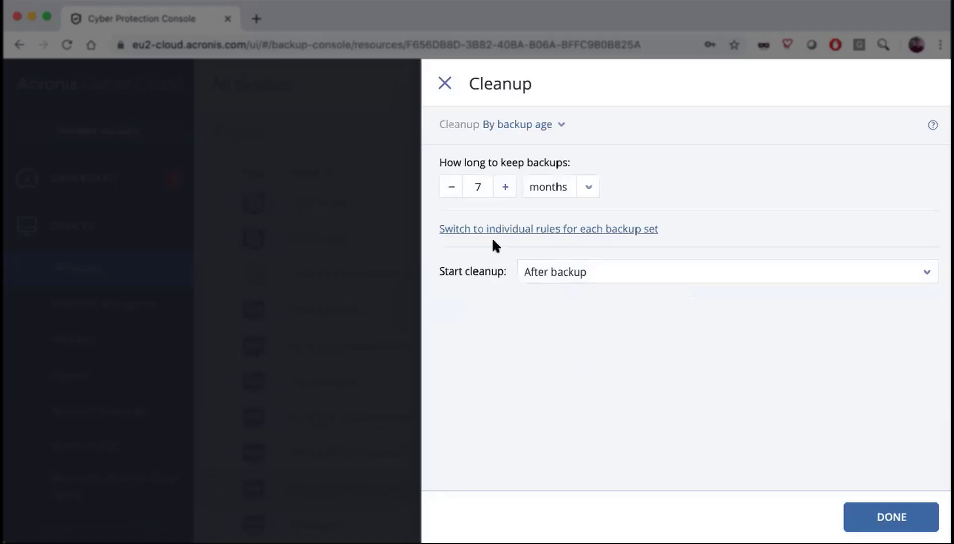
pyautogui.click(549, 232)
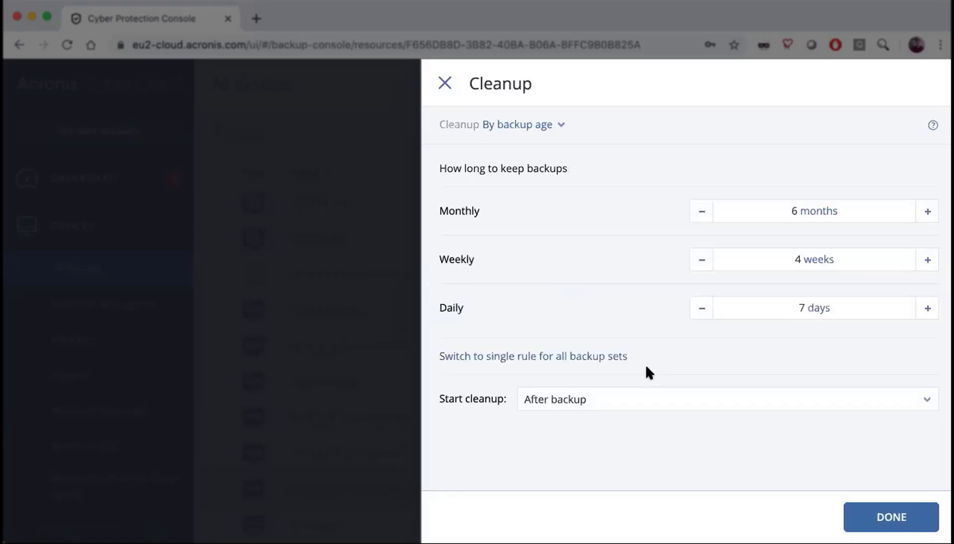
pyautogui.click(589, 400)
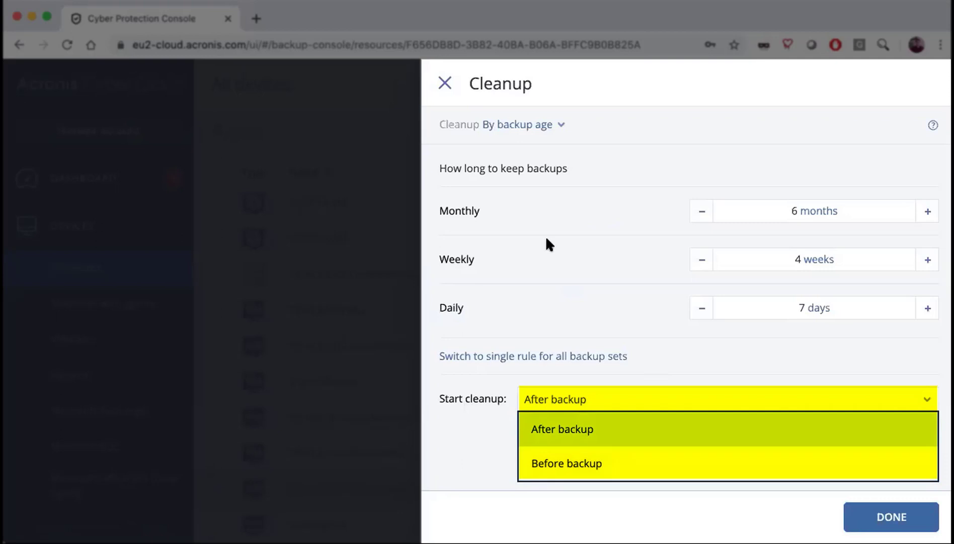
pyautogui.click(654, 163)
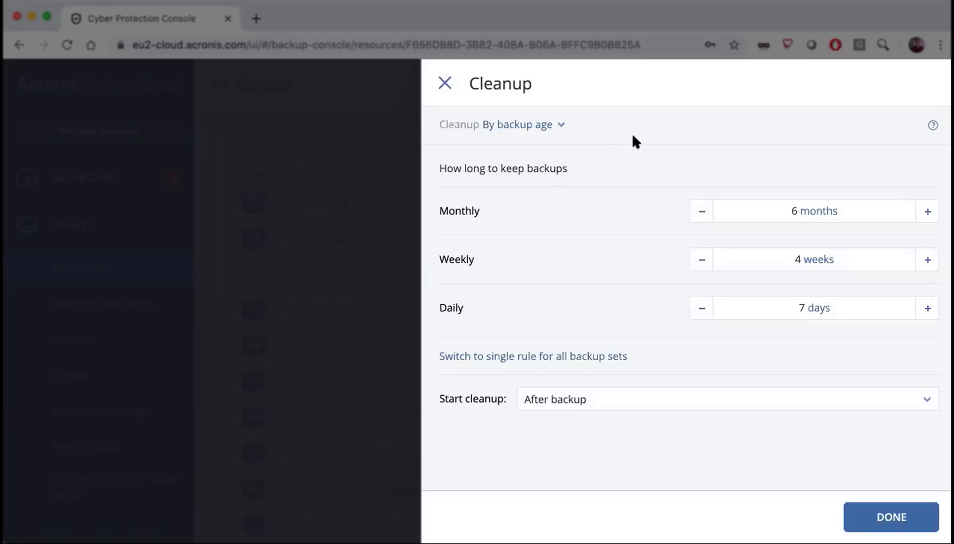
# Step: Switch the backup scheme to Weekly full, Daily incremental and review its weekly and daily retention
pyautogui.click(446, 86)
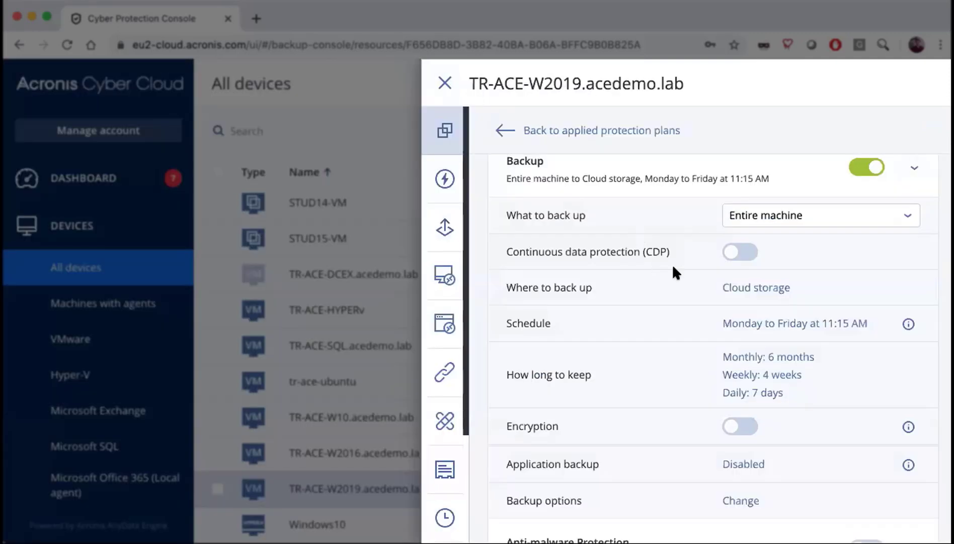
pyautogui.click(659, 314)
pyautogui.click(601, 197)
pyautogui.click(560, 301)
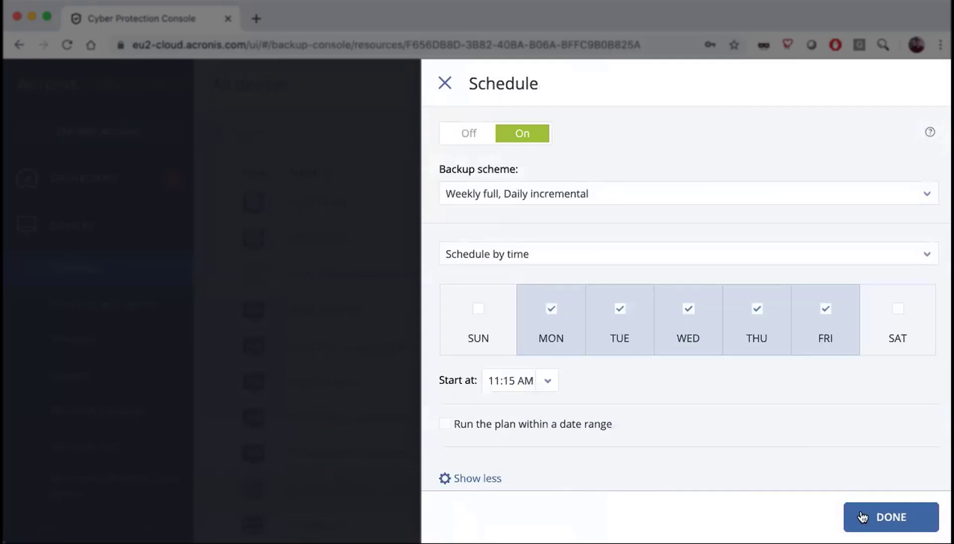
pyautogui.click(860, 517)
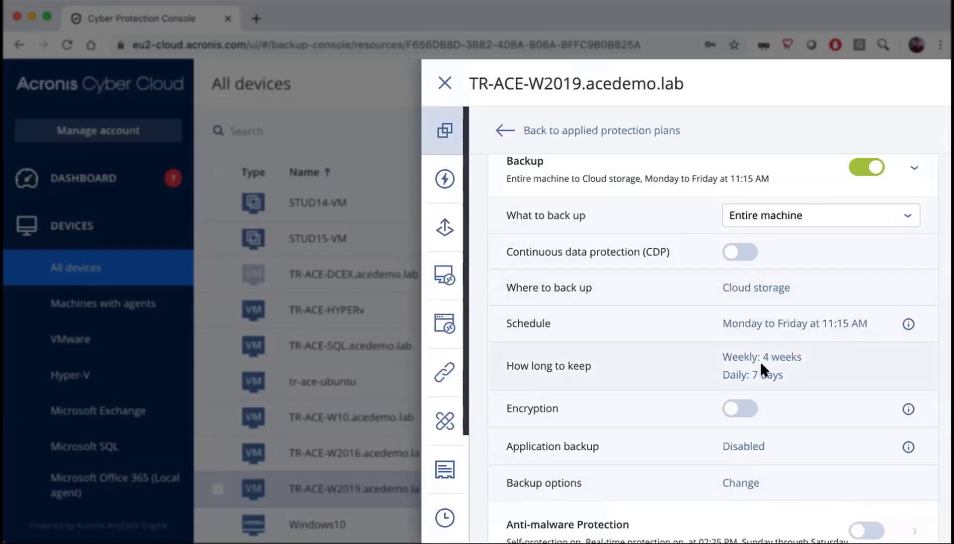
pyautogui.click(761, 363)
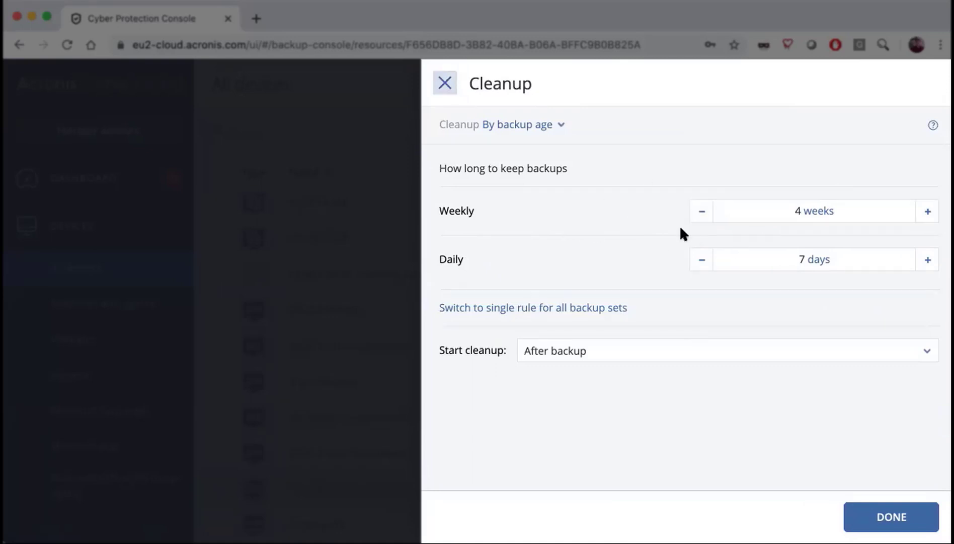
# Step: Change the backup schedule to the Monthly full, Weekly differential, Daily incremental (GFS) scheme
pyautogui.press('Escape')
pyautogui.click(757, 366)
pyautogui.click(437, 81)
pyautogui.click(736, 325)
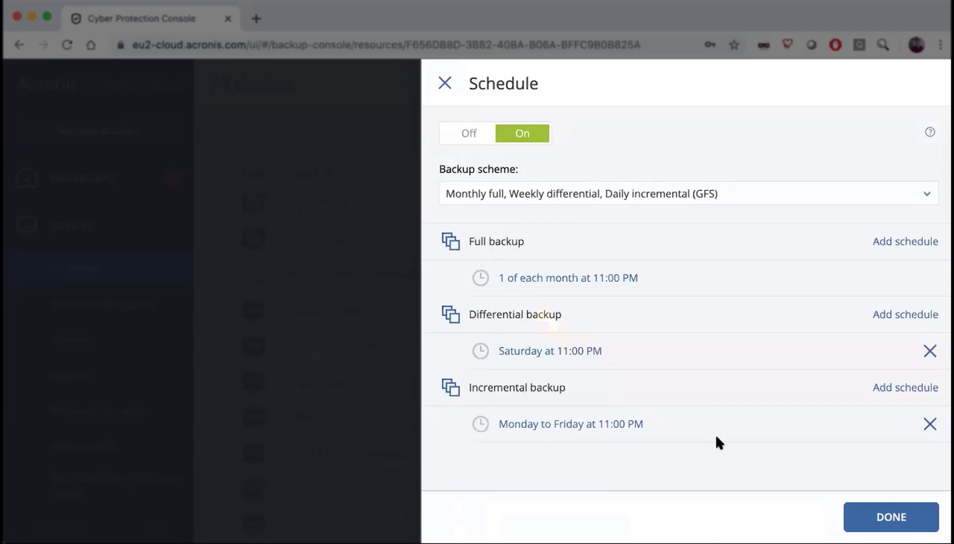
pyautogui.click(892, 517)
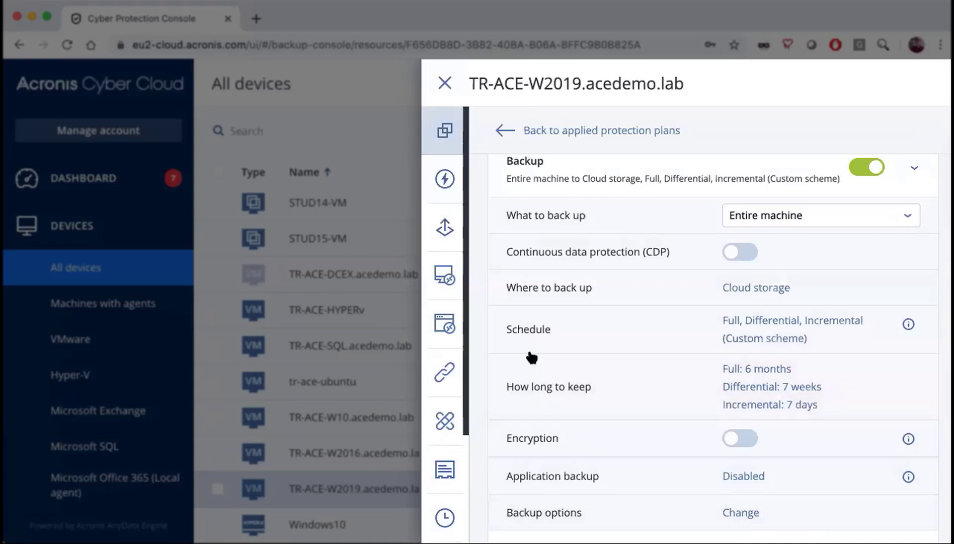
# Step: Keep full backups 6 months, differential 7 weeks and incremental 7 days in the cleanup rules
pyautogui.click(756, 387)
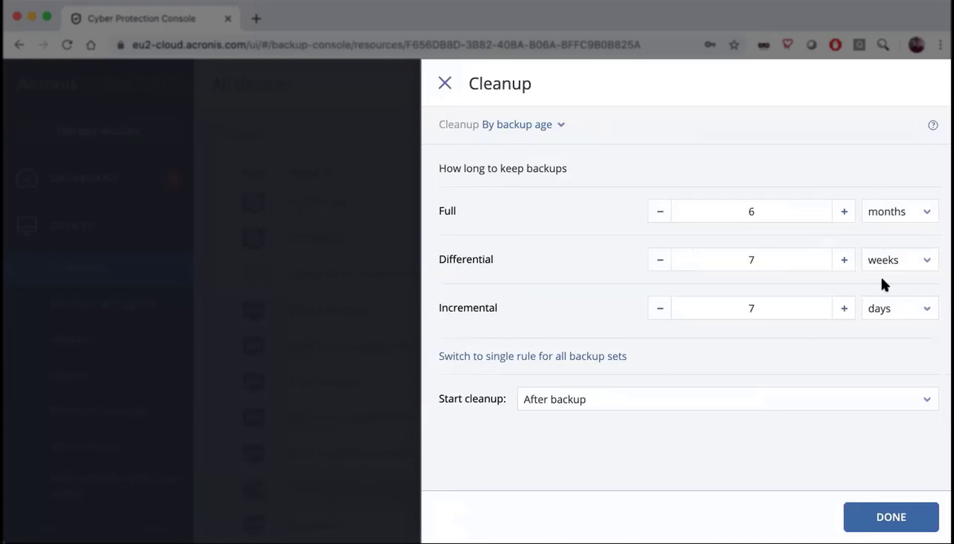
pyautogui.click(911, 219)
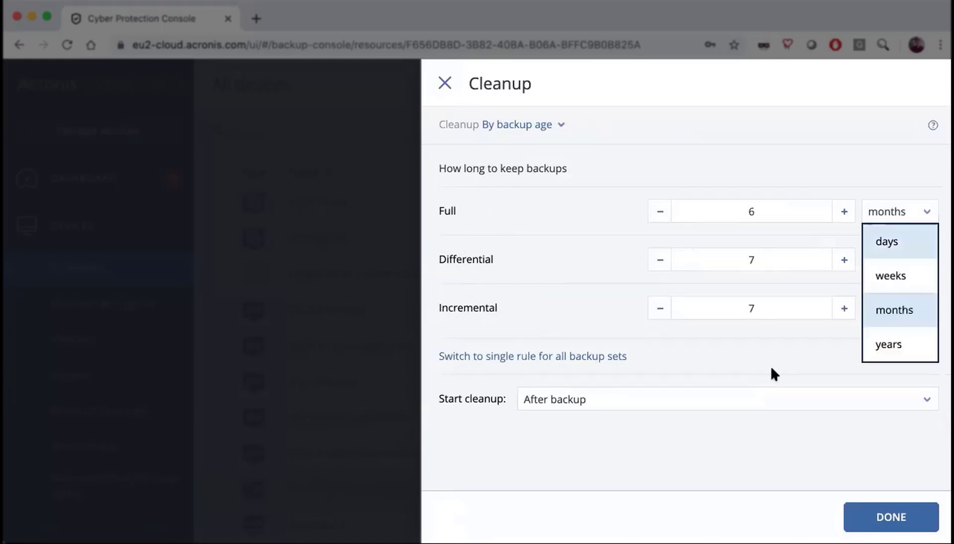
pyautogui.click(811, 354)
pyautogui.click(921, 258)
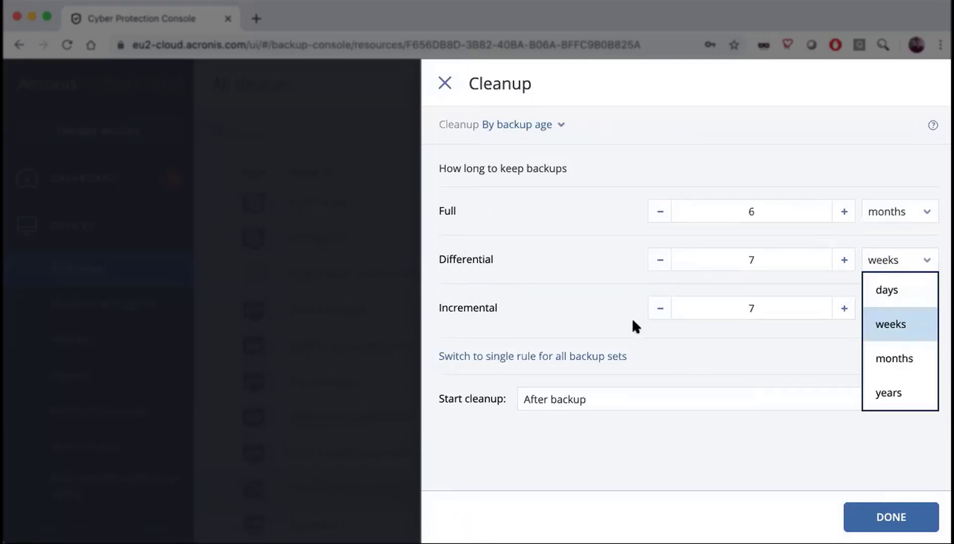
pyautogui.click(748, 343)
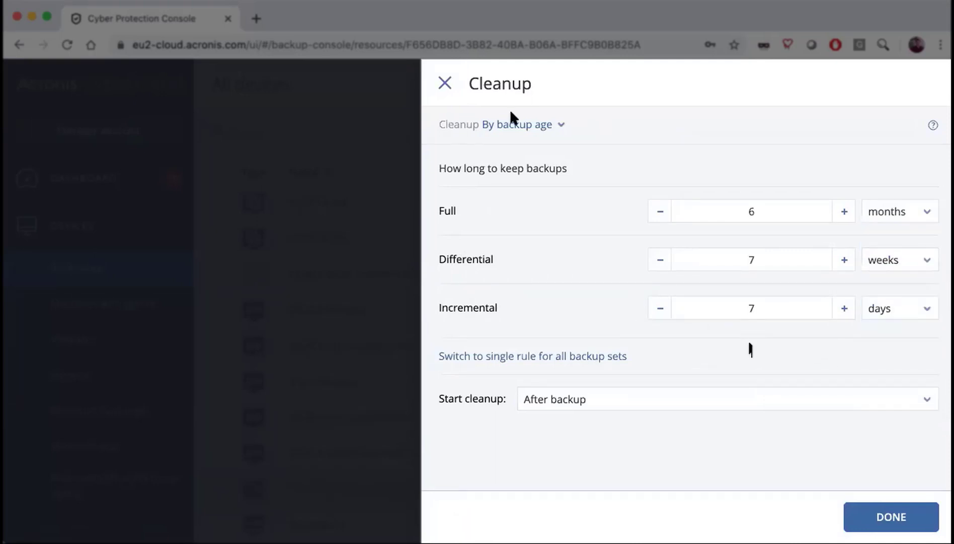
# Step: Try cleanup by number of backups and by total size, then settle on Keep backups infinitely
pyautogui.click(521, 127)
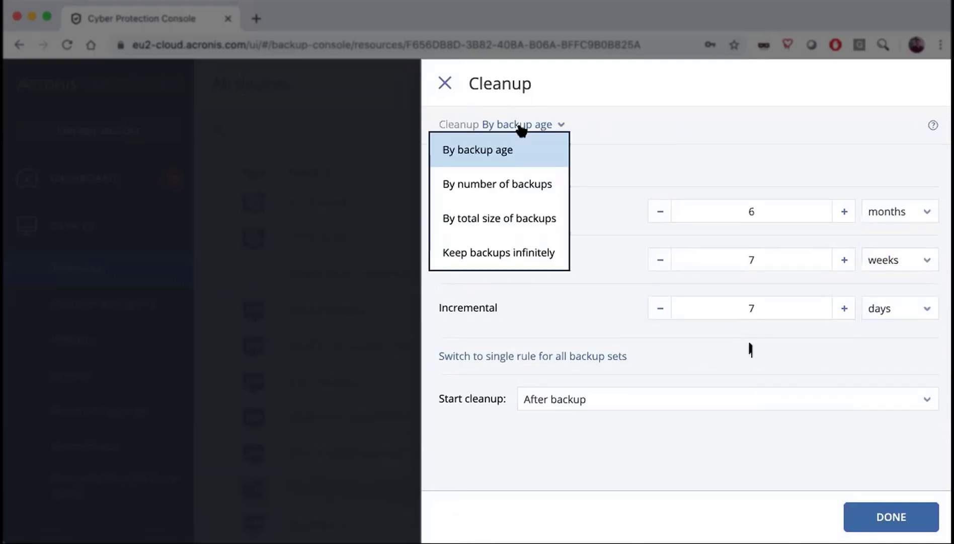
pyautogui.click(489, 179)
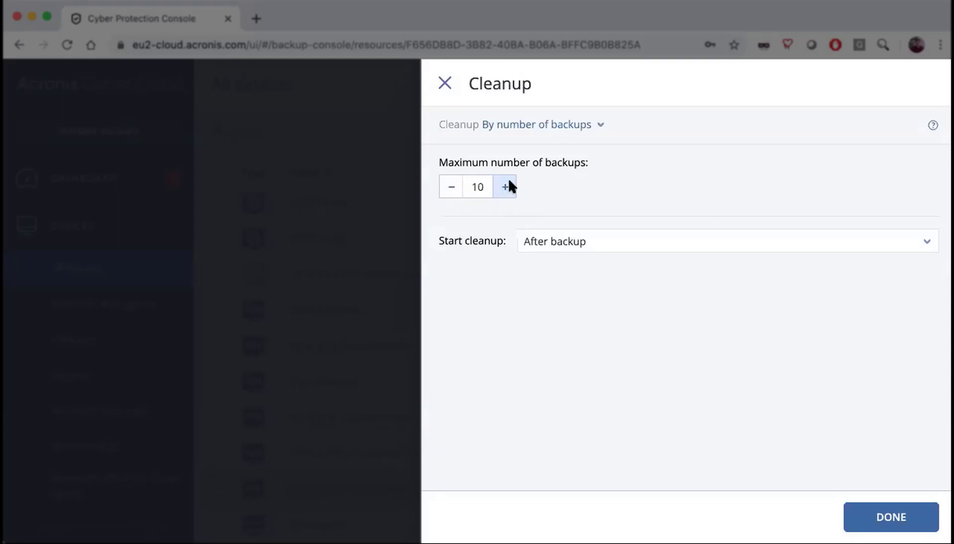
pyautogui.click(558, 128)
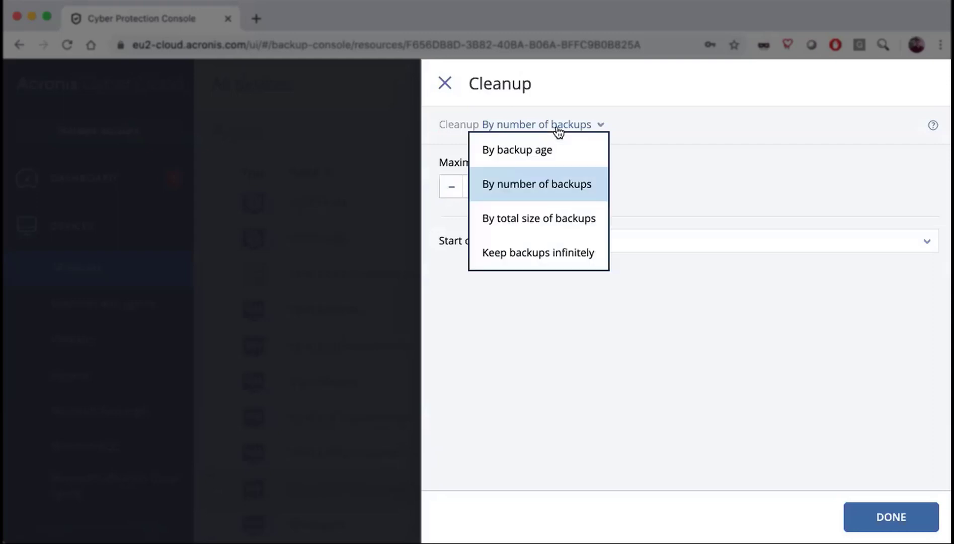
pyautogui.click(582, 218)
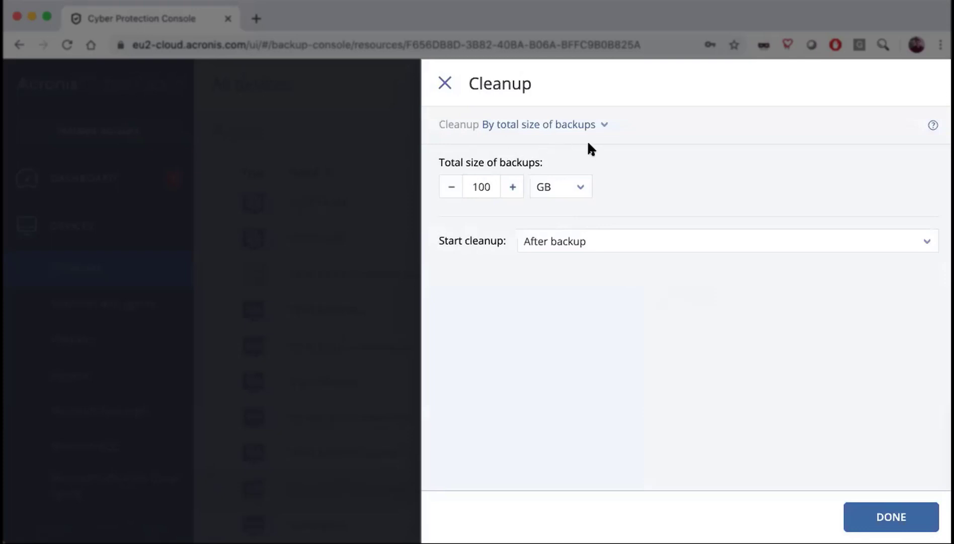
pyautogui.click(569, 128)
pyautogui.click(538, 251)
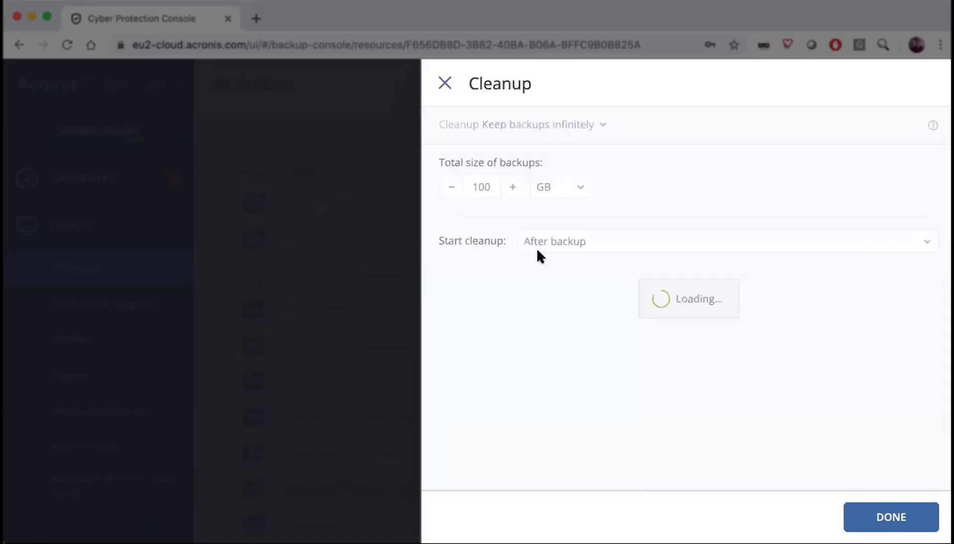